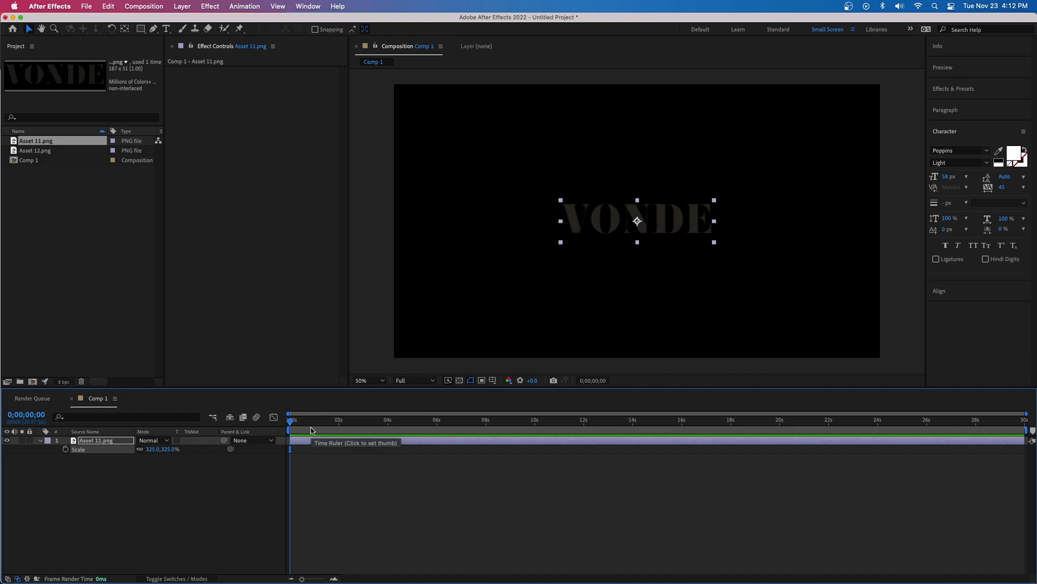
Preview the animation, reveal the logo layer's Opacity and set an Opacity keyframe at 0;00;01;10
{"action": "key", "text": "space"}
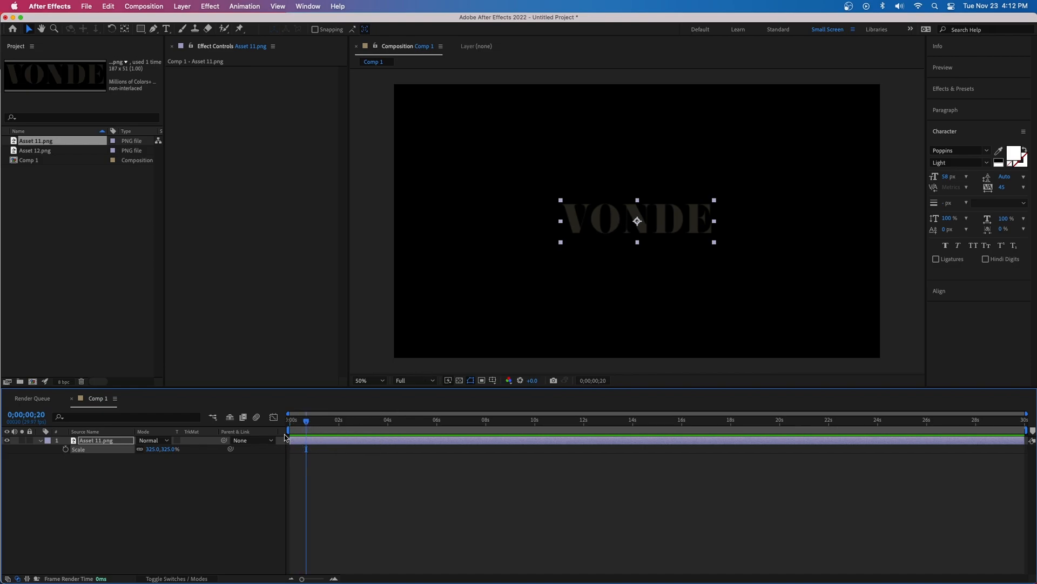
{"action": "key", "text": "t"}
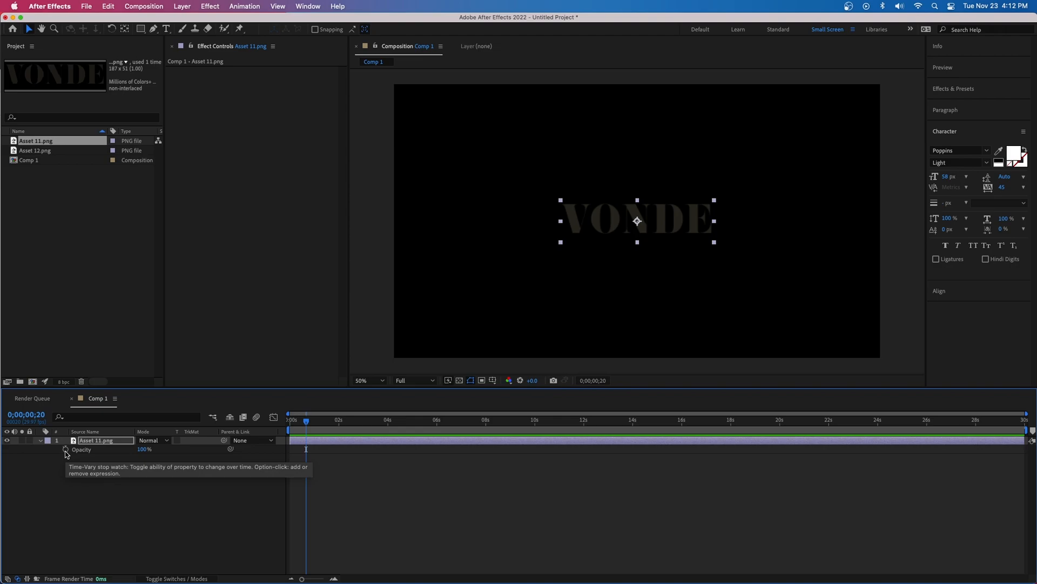
{"action": "key", "text": "shift+Page_Down"}
{"action": "key", "text": "shift+Page_Down"}
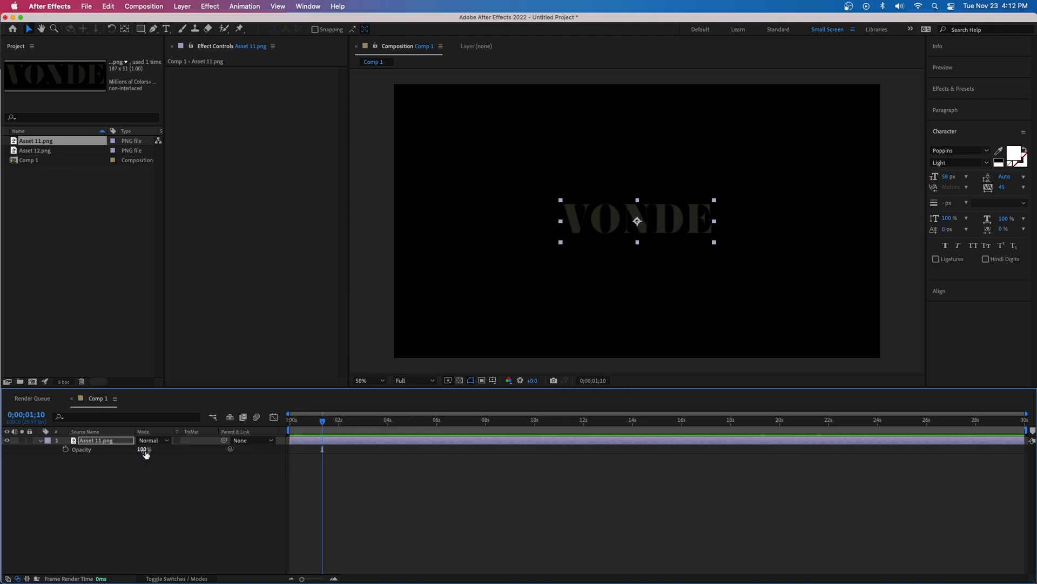
{"action": "left_click", "coordinate": [65, 450]}
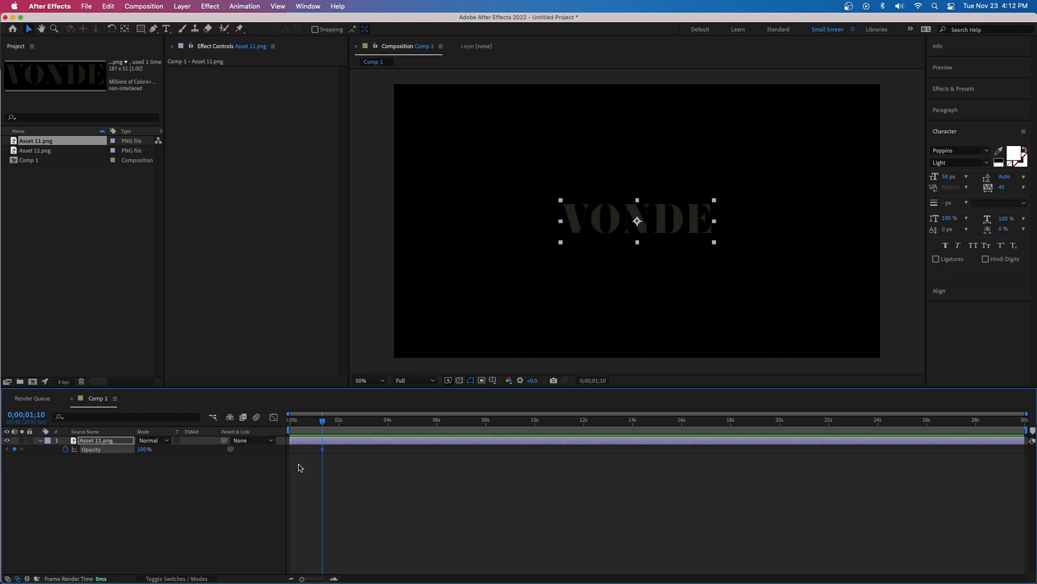
Add an Opacity keyframe of 0% at 0;00;00;20 so the logo fades in
{"action": "key", "text": "shift+Page_Up"}
{"action": "key", "text": "shift+Page_Up"}
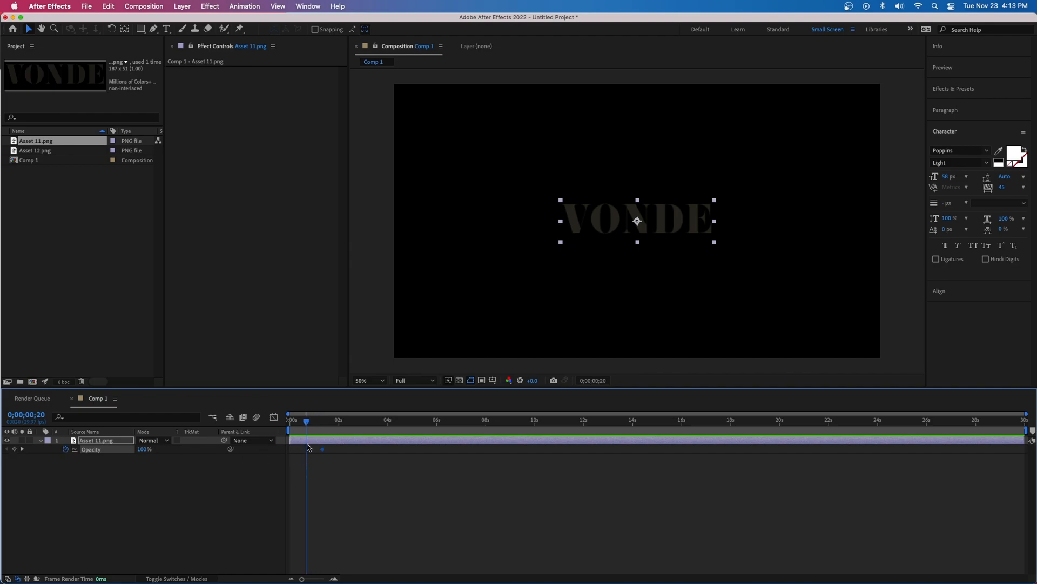
{"action": "left_click", "coordinate": [145, 449]}
{"action": "type", "text": "0"}
{"action": "key", "text": "Return"}
Add a 100% Opacity keyframe at 0;00;03;00
{"action": "left_click_drag", "start_coordinate": [300, 425], "coordinate": [362, 429]}
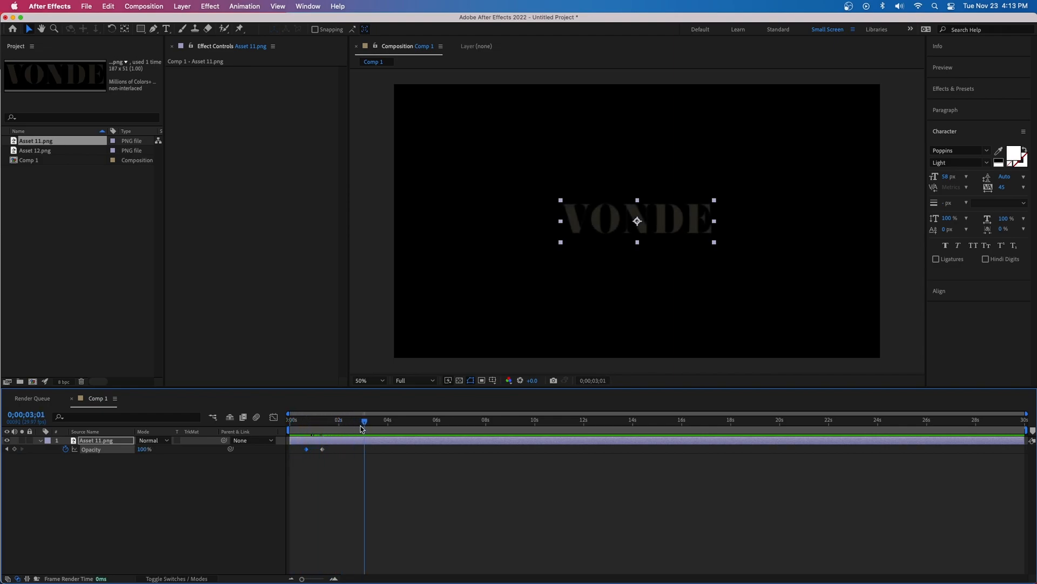
{"action": "left_click", "coordinate": [15, 449]}
{"action": "left_click", "coordinate": [143, 449]}
Add an Opacity keyframe of 0% at 0;00;03;20 so the logo fades out
{"action": "key", "text": "shift+Page_Down"}
{"action": "key", "text": "shift+Page_Down"}
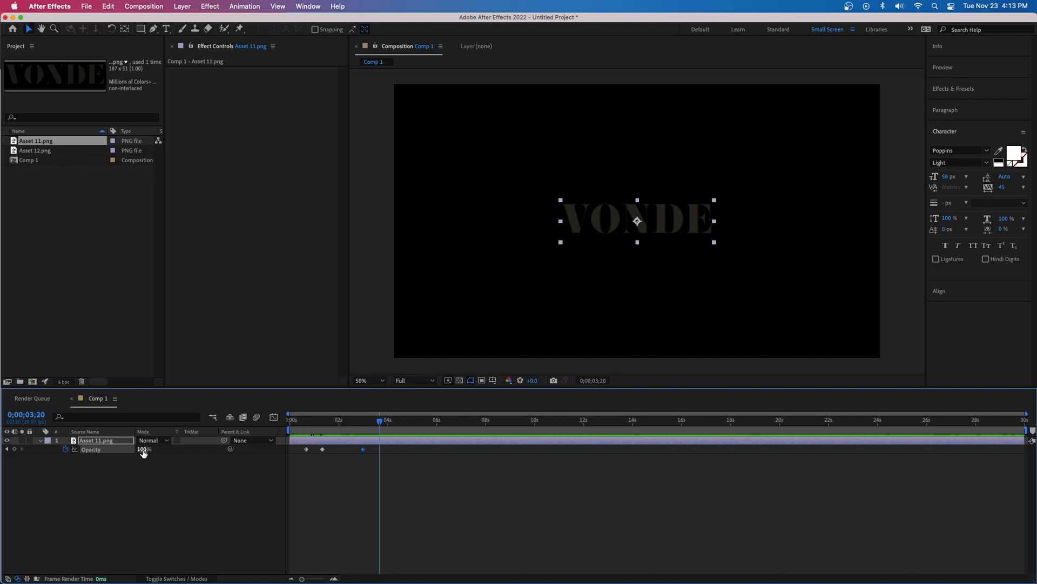
{"action": "left_click", "coordinate": [143, 449]}
{"action": "type", "text": "0"}
{"action": "key", "text": "Return"}
Trim the layer's end and the work area to 0;00;04;10
{"action": "left_click_drag", "start_coordinate": [420, 419], "coordinate": [381, 426]}
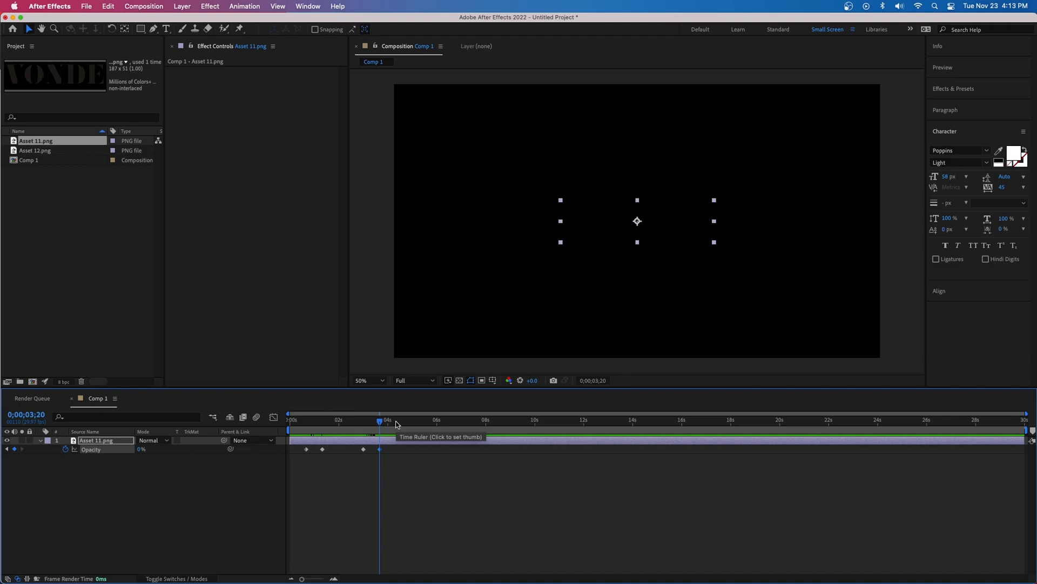
{"action": "left_click", "coordinate": [397, 421]}
{"action": "left_click_drag", "start_coordinate": [1025, 439], "coordinate": [397, 436]}
{"action": "left_click_drag", "start_coordinate": [1026, 430], "coordinate": [393, 427]}
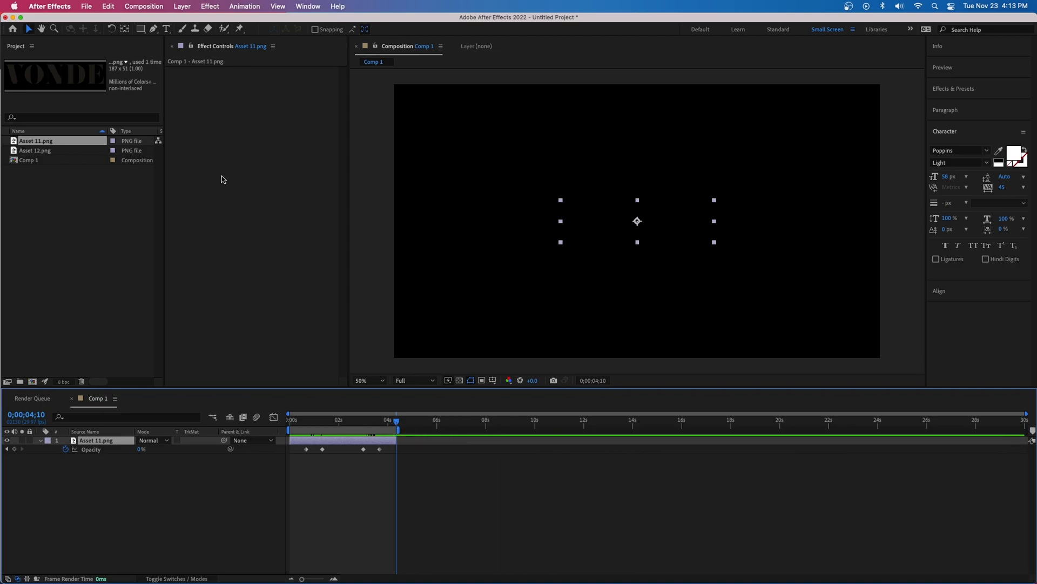
Add the composition to the Render Queue and set the output video codec to Apple ProRes 4444
{"action": "left_click", "coordinate": [144, 6]}
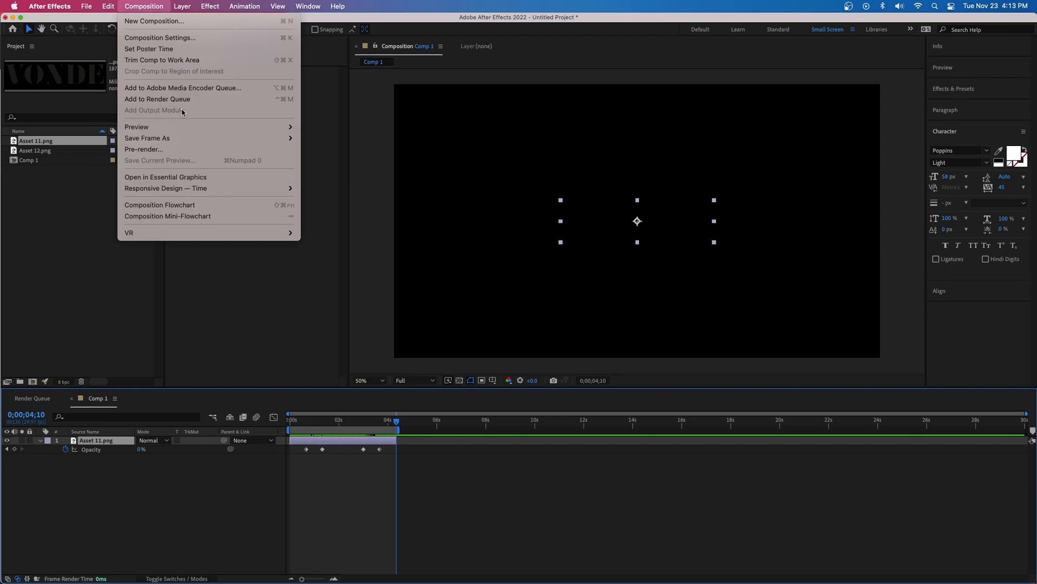
{"action": "left_click", "coordinate": [157, 98]}
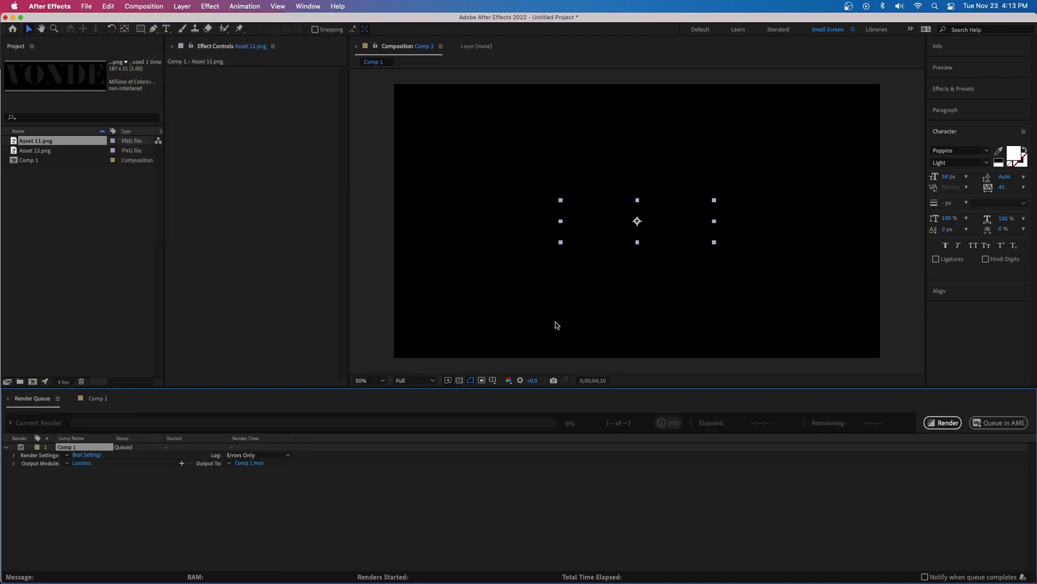
{"action": "left_click", "coordinate": [81, 463]}
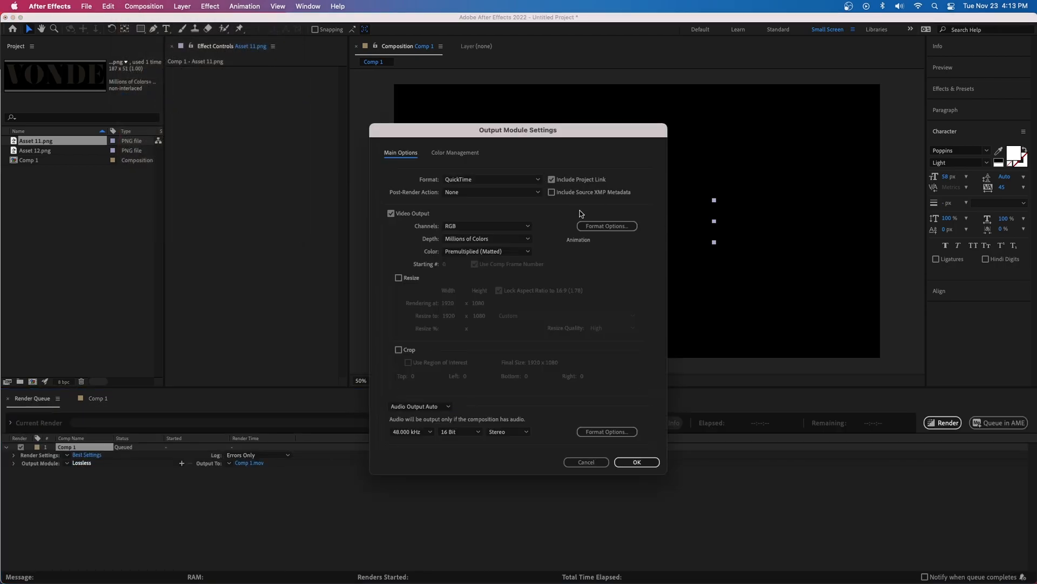
{"action": "left_click", "coordinate": [601, 226]}
{"action": "left_click", "coordinate": [242, 141]}
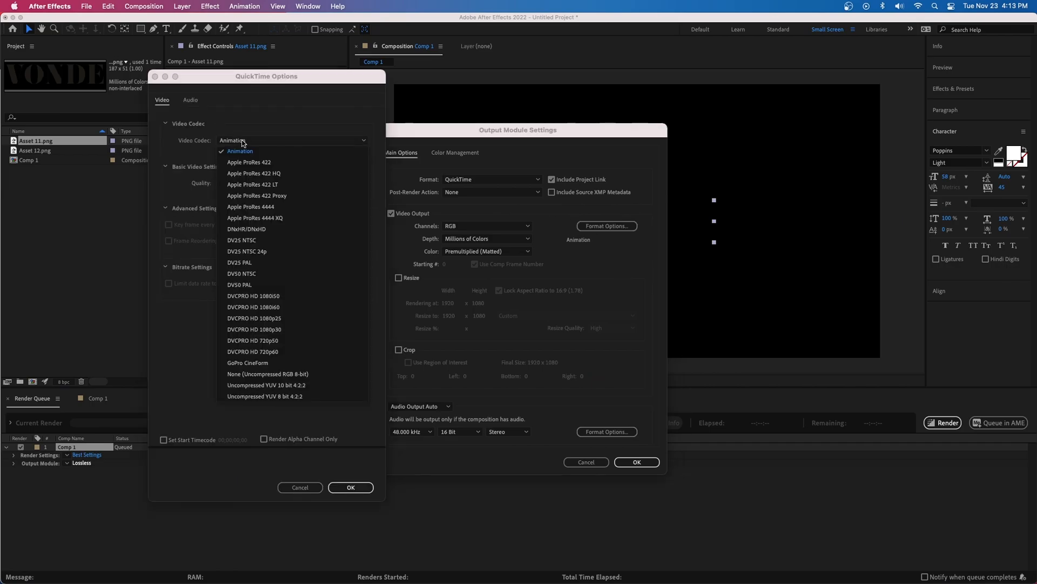
{"action": "left_click", "coordinate": [280, 208]}
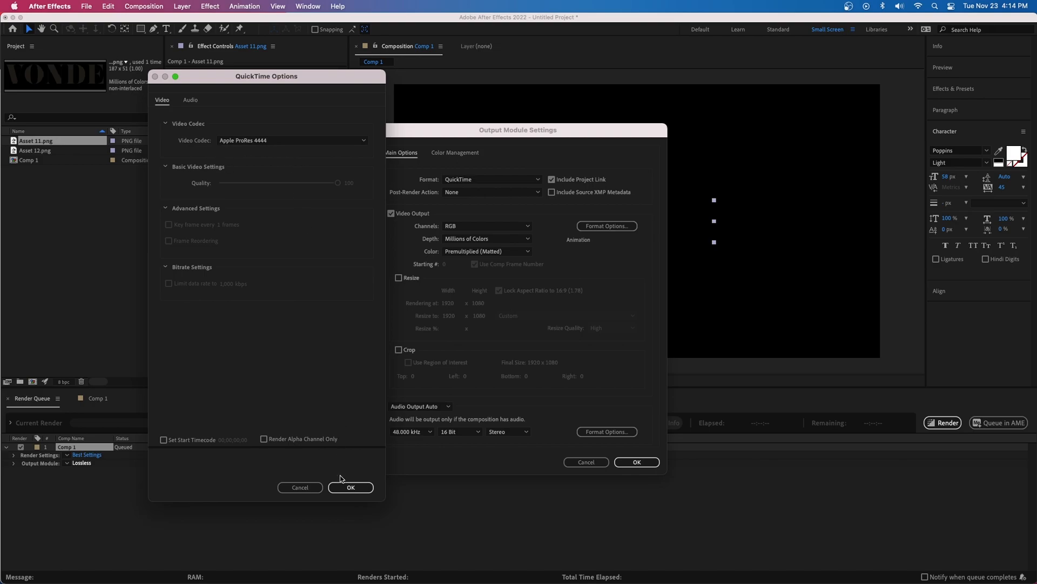
{"action": "left_click", "coordinate": [351, 487]}
Set the output channels to RGB + Alpha and turn audio output off
{"action": "left_click", "coordinate": [456, 227]}
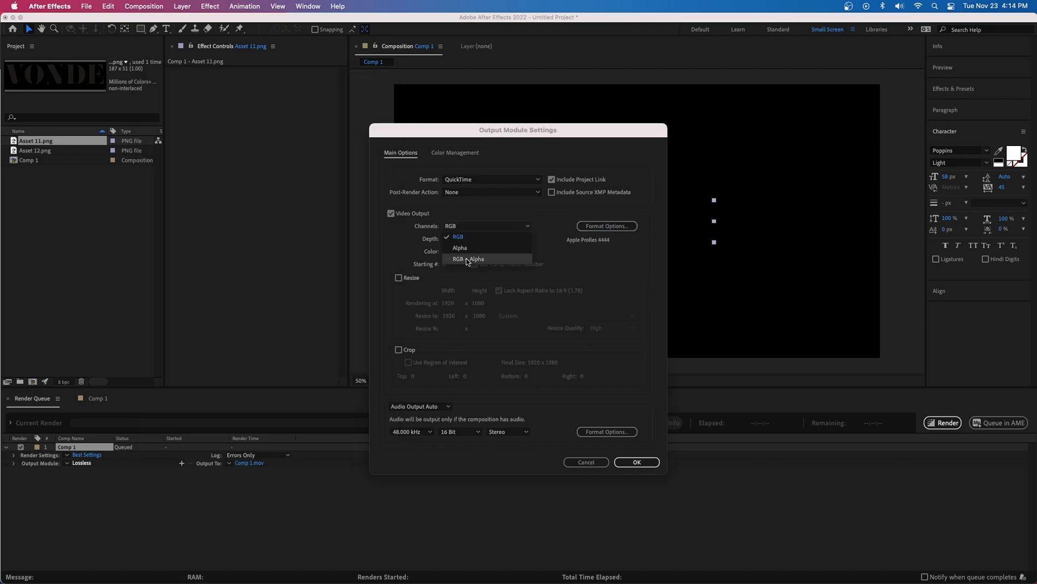
{"action": "left_click", "coordinate": [481, 259]}
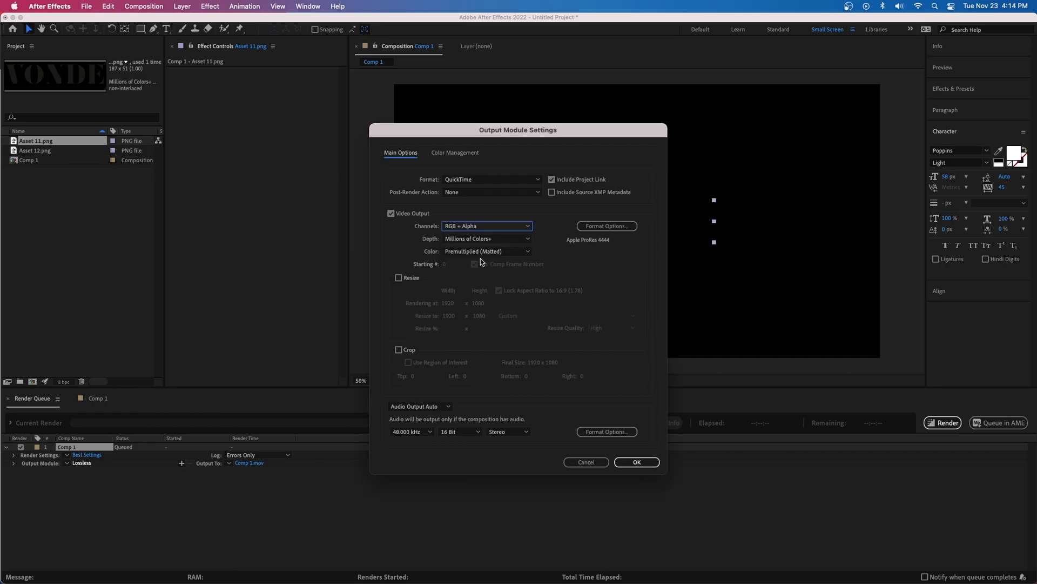
{"action": "left_click_drag", "start_coordinate": [519, 130], "coordinate": [209, 146]}
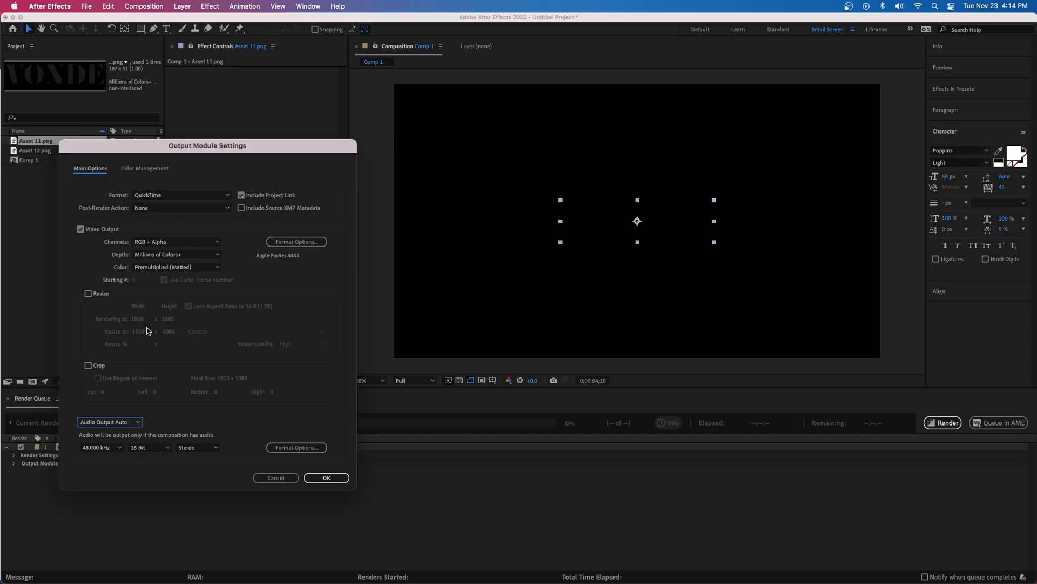
{"action": "left_click_drag", "start_coordinate": [184, 148], "coordinate": [434, 101]}
{"action": "left_click", "coordinate": [350, 376]}
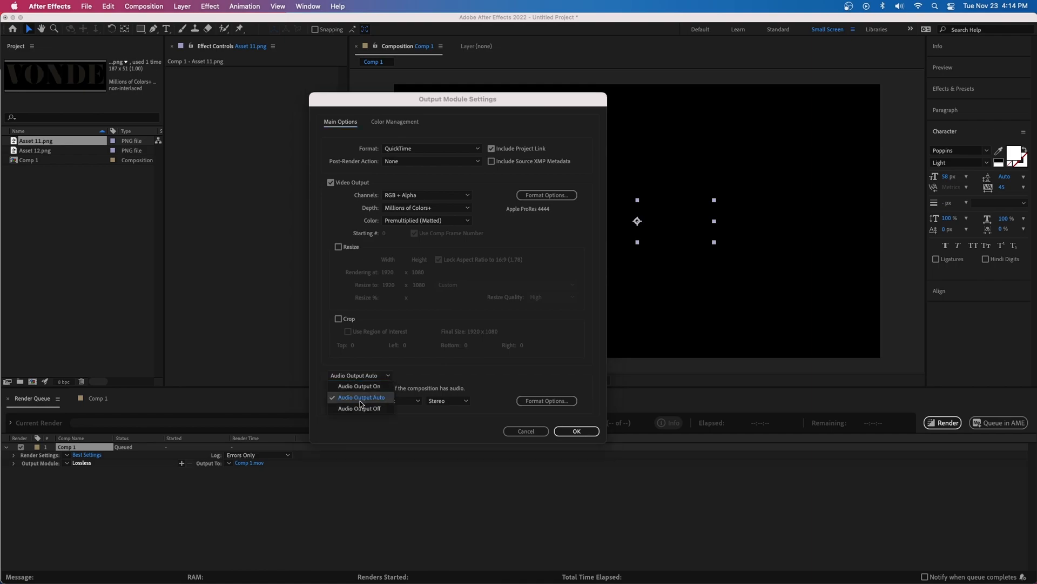
{"action": "left_click", "coordinate": [354, 399]}
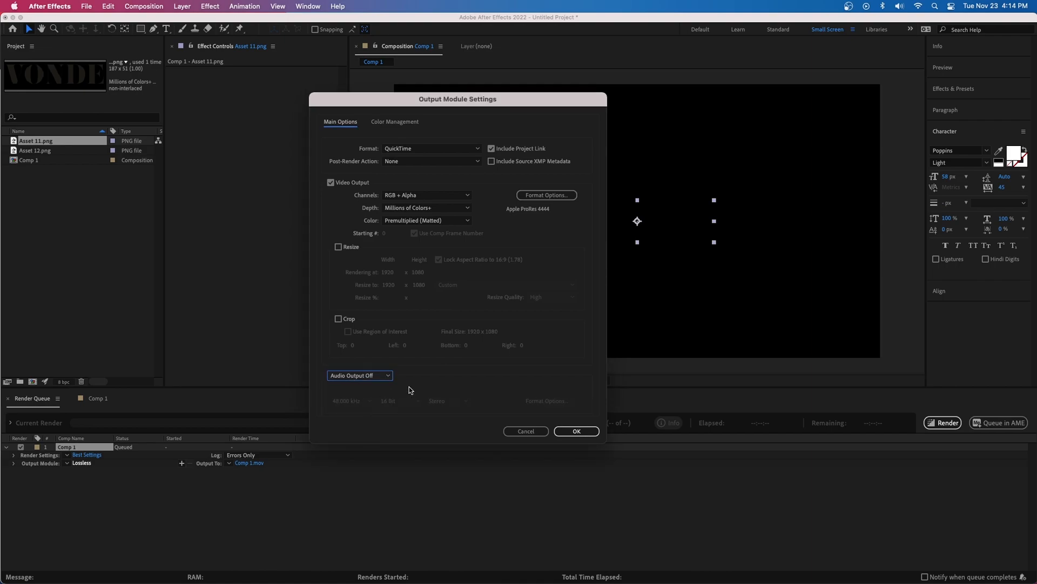
{"action": "left_click", "coordinate": [577, 431]}
Render the composition and switch to the Wix website editor in Chrome
{"action": "left_click", "coordinate": [942, 422]}
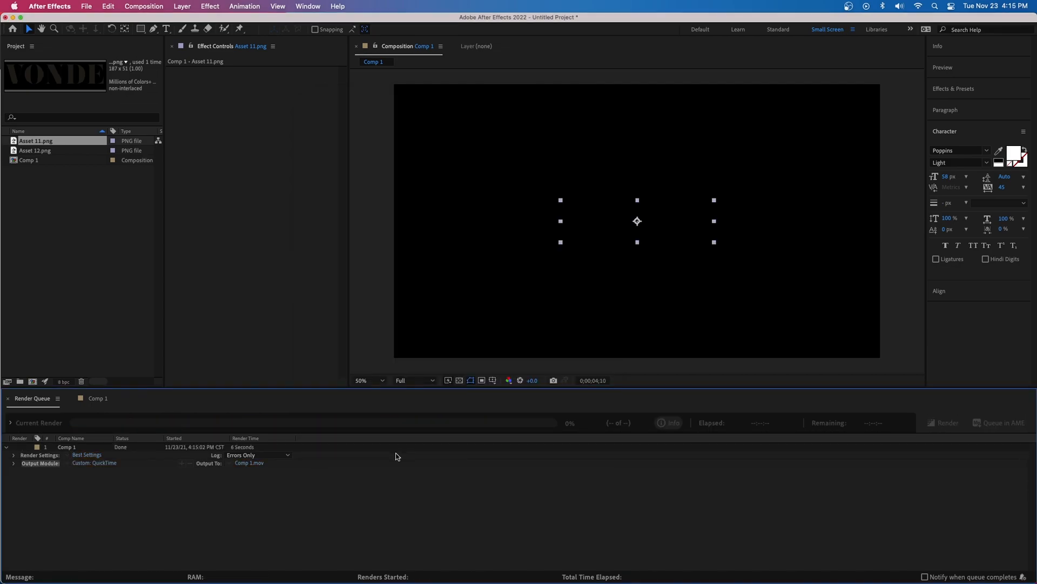
{"action": "left_click", "coordinate": [157, 551]}
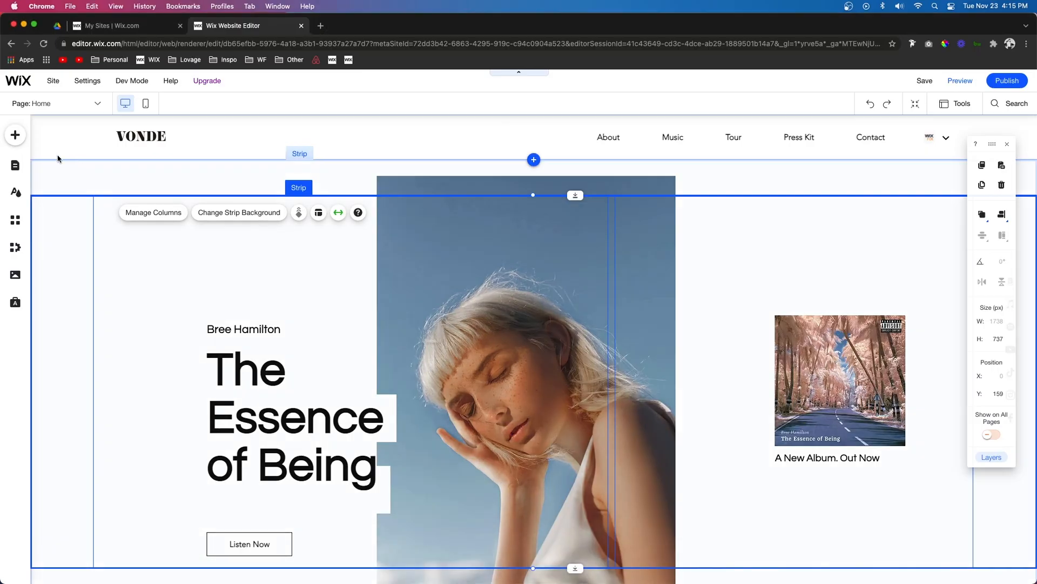
Add a new site page named Splash Page
{"action": "left_click", "coordinate": [16, 166]}
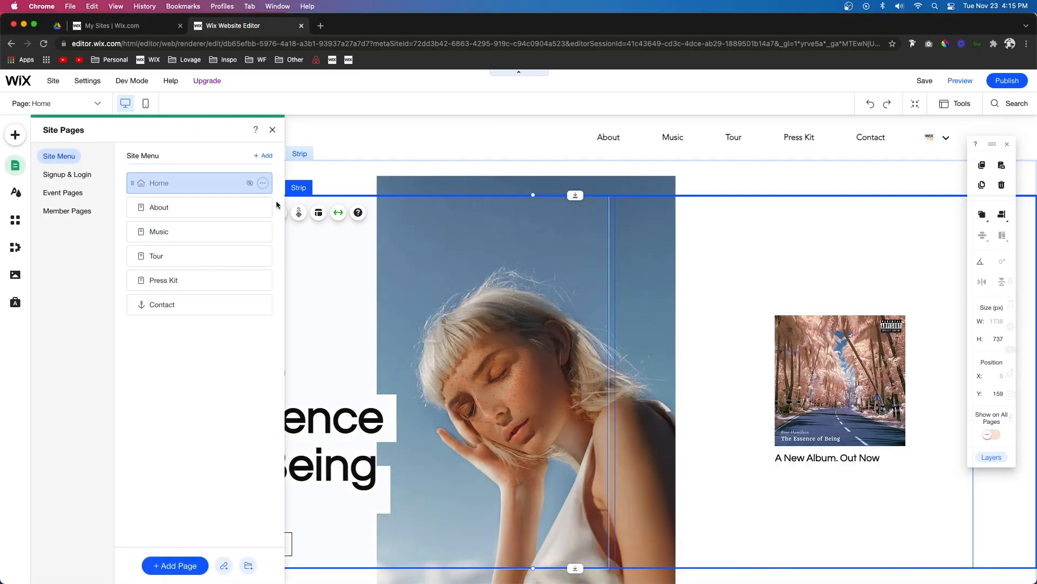
{"action": "left_click", "coordinate": [265, 157]}
{"action": "left_click", "coordinate": [201, 147]}
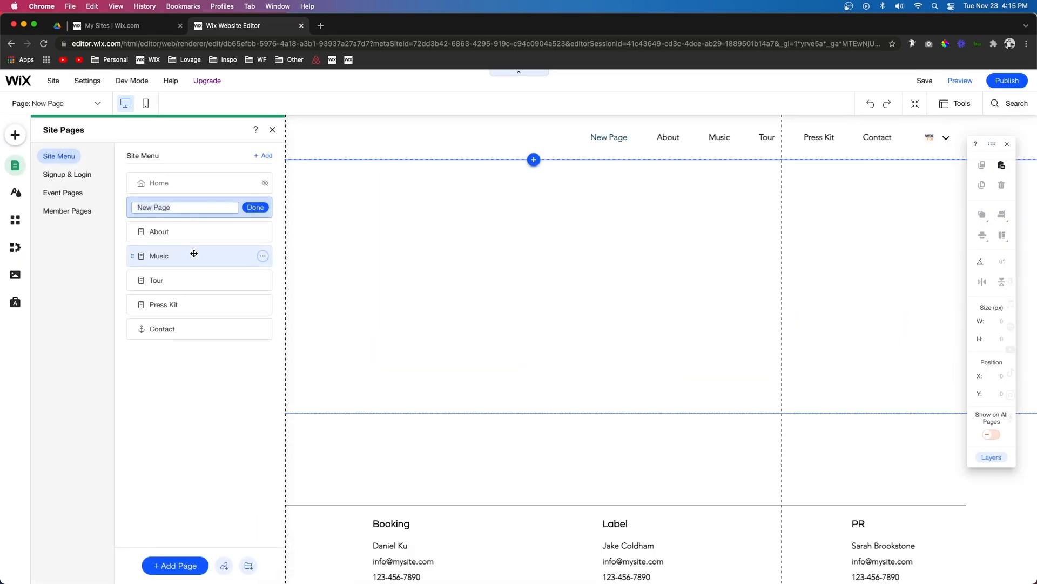
{"action": "type", "text": "Splash Page"}
{"action": "left_click", "coordinate": [255, 207]}
Set the Splash Page's layout to No Header & Footer in its page settings
{"action": "left_click", "coordinate": [262, 207]}
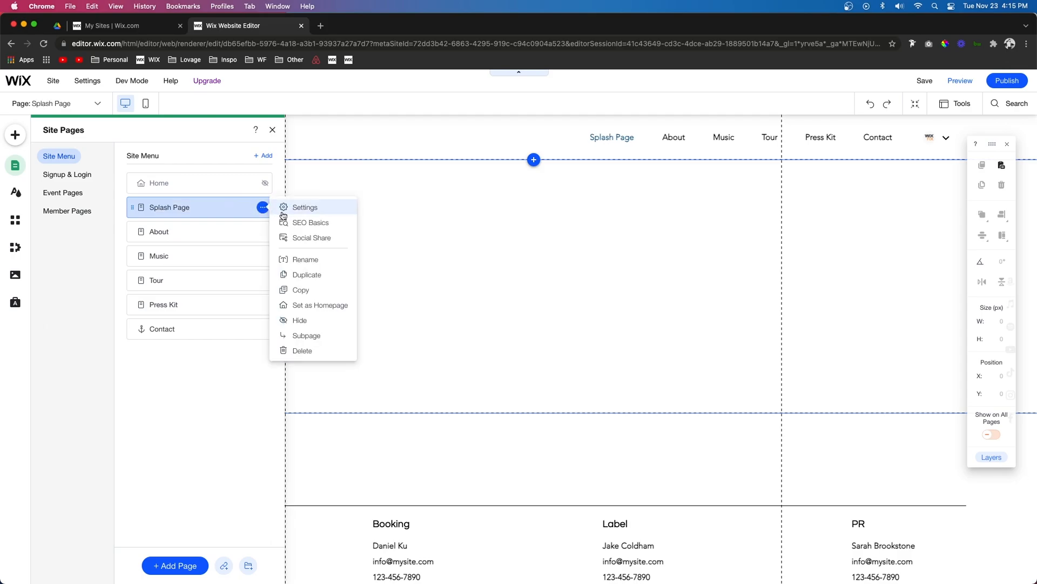
{"action": "left_click", "coordinate": [295, 210]}
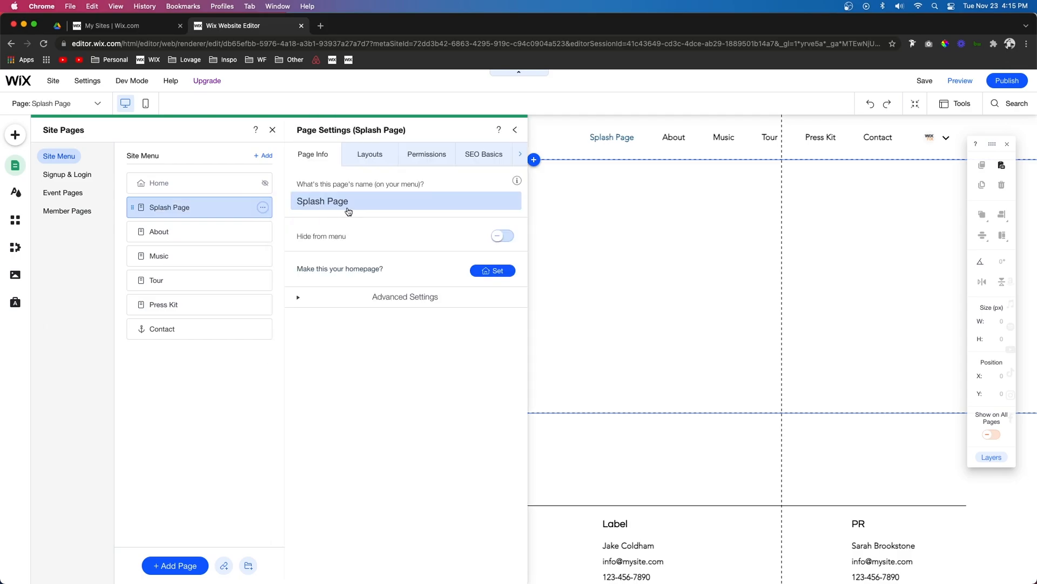
{"action": "left_click", "coordinate": [370, 156]}
{"action": "left_click", "coordinate": [415, 305]}
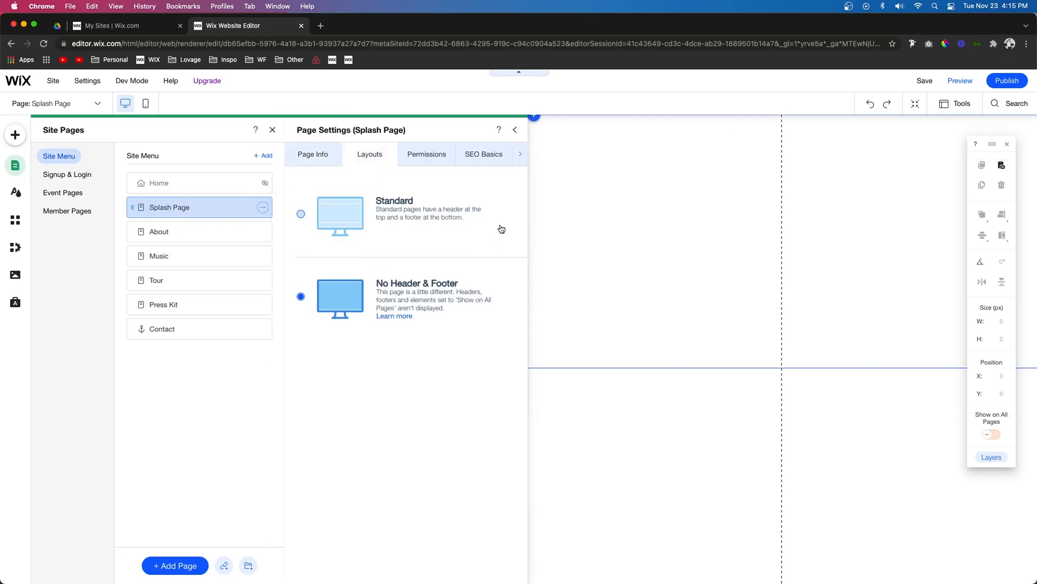
Add a blank classic strip to the page and set its height to 850
{"action": "left_click", "coordinate": [534, 115]}
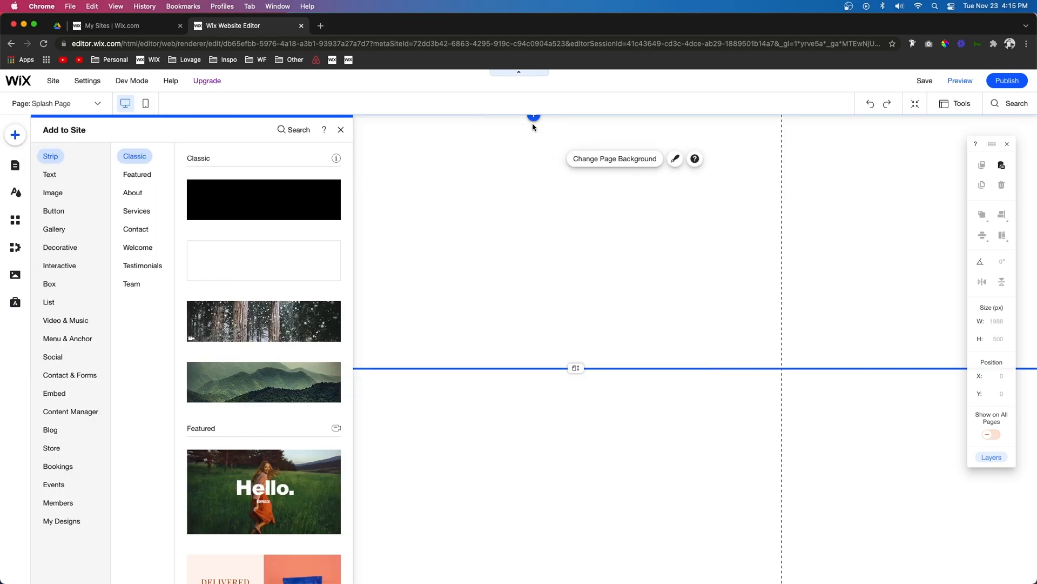
{"action": "left_click", "coordinate": [285, 250]}
{"action": "left_click", "coordinate": [1004, 340]}
{"action": "key", "text": "BackSpace"}
{"action": "key", "text": "BackSpace"}
{"action": "key", "text": "BackSpace"}
{"action": "type", "text": "8"}
{"action": "key", "text": "Return"}
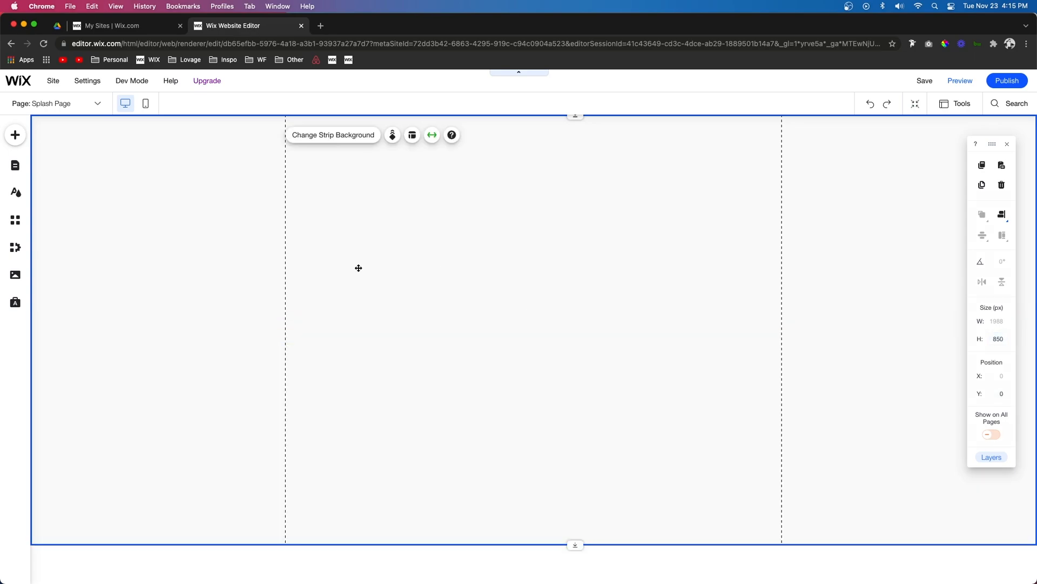
Open the strip's video background chooser and upload the rendered Comp 1.mov file
{"action": "left_click", "coordinate": [316, 136]}
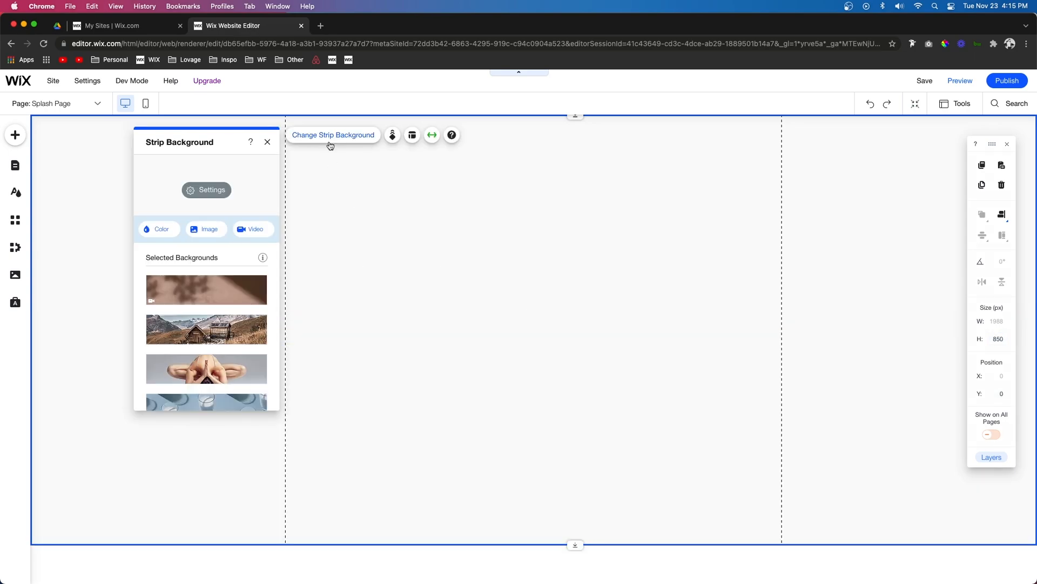
{"action": "left_click", "coordinate": [254, 231]}
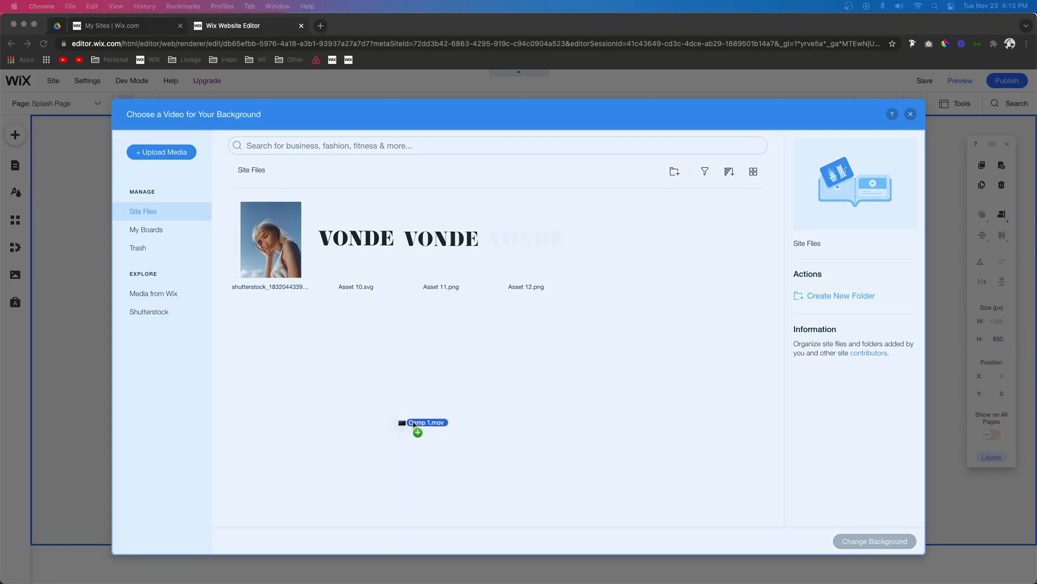
{"action": "left_click_drag", "start_coordinate": [416, 424], "coordinate": [430, 373]}
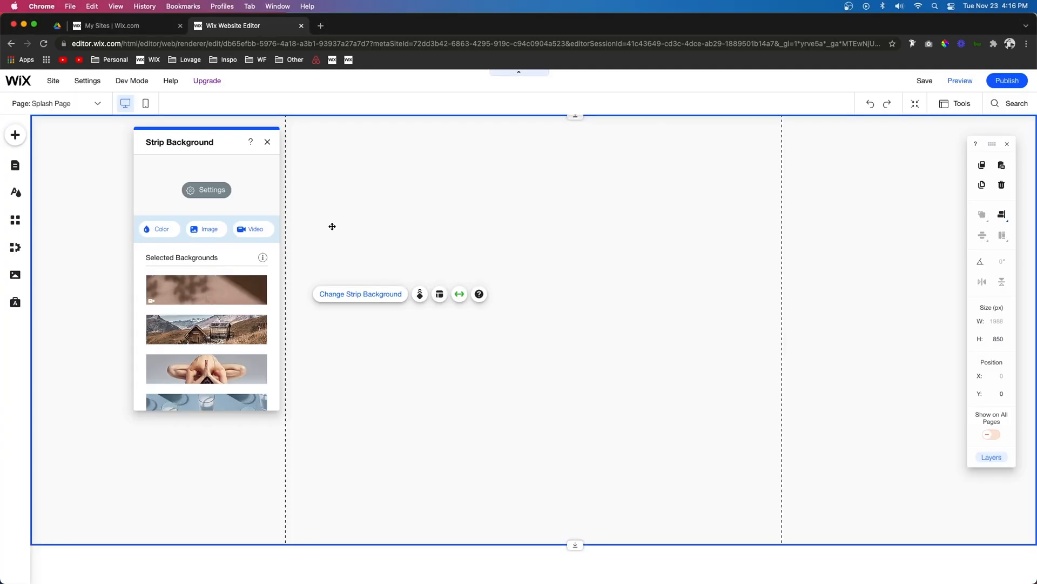
Set the strip background to the shutterstock portrait image from Site Files
{"action": "left_click", "coordinate": [206, 229]}
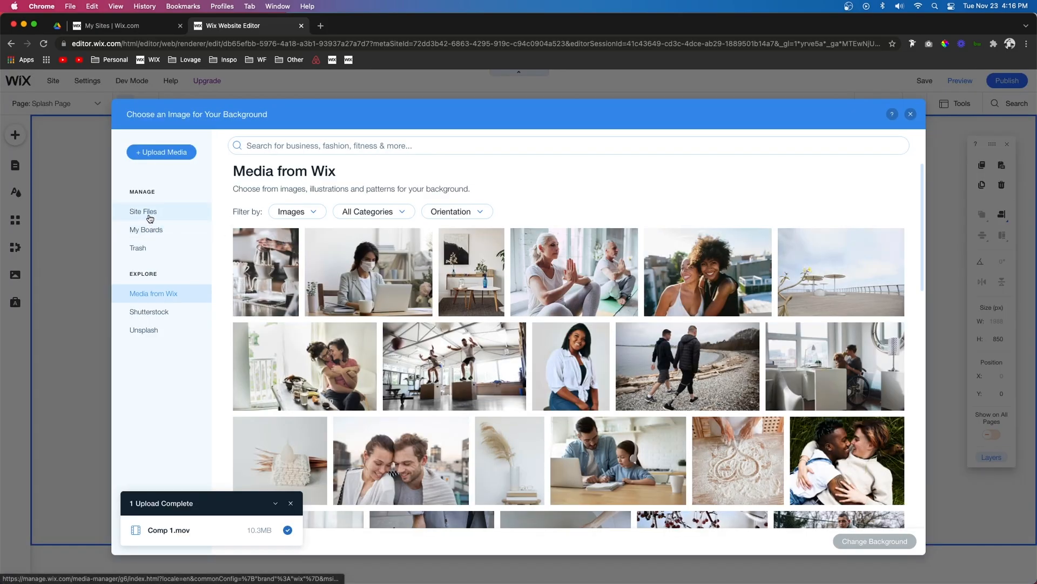
{"action": "left_click", "coordinate": [150, 218]}
{"action": "left_click", "coordinate": [360, 265]}
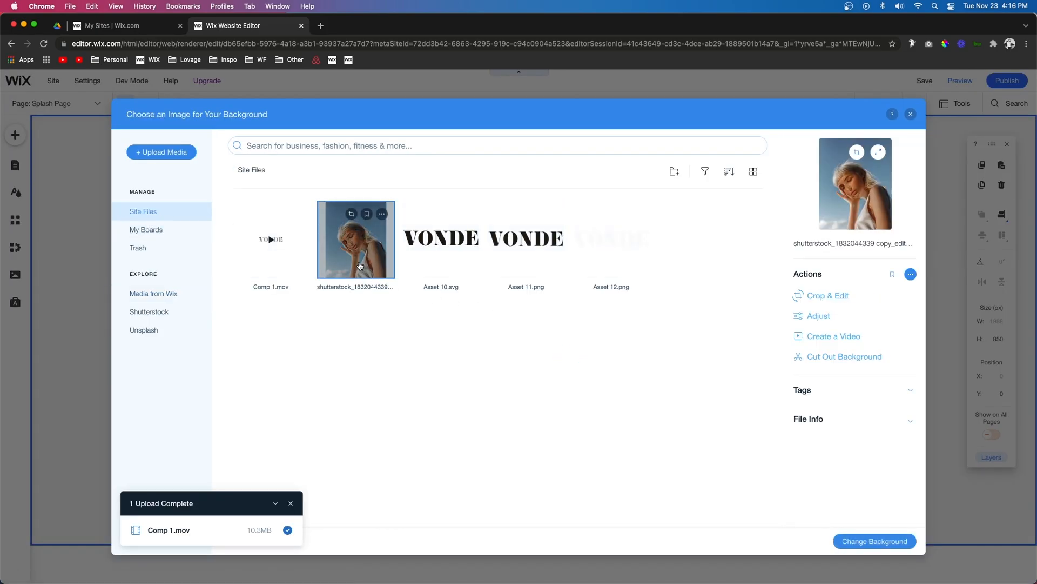
{"action": "double_click", "coordinate": [360, 265]}
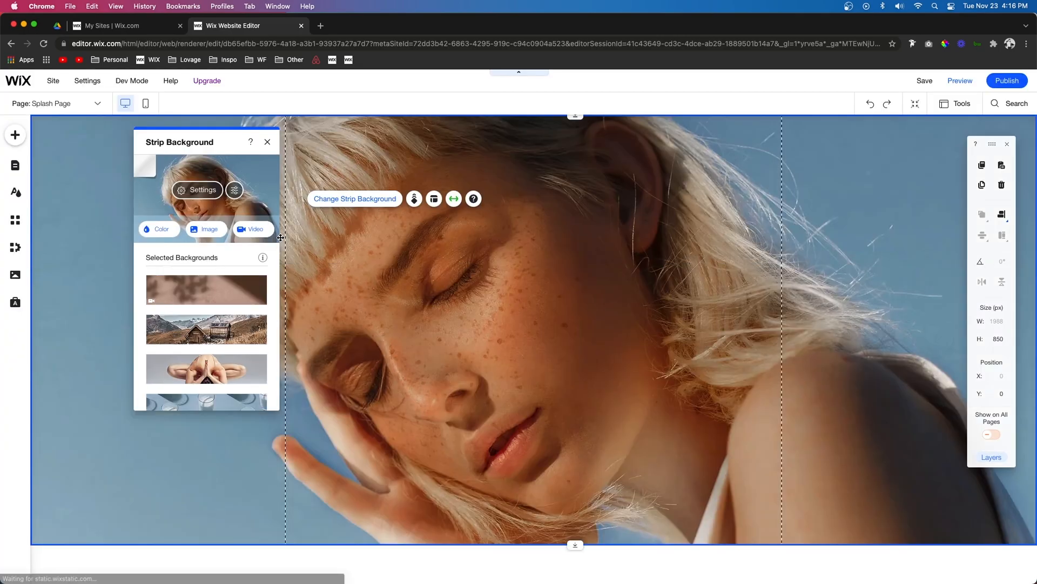
Set the strip background image's opacity to 38% with white as the color behind the image
{"action": "left_click", "coordinate": [198, 190]}
{"action": "left_click", "coordinate": [259, 253]}
{"action": "left_click", "coordinate": [258, 255]}
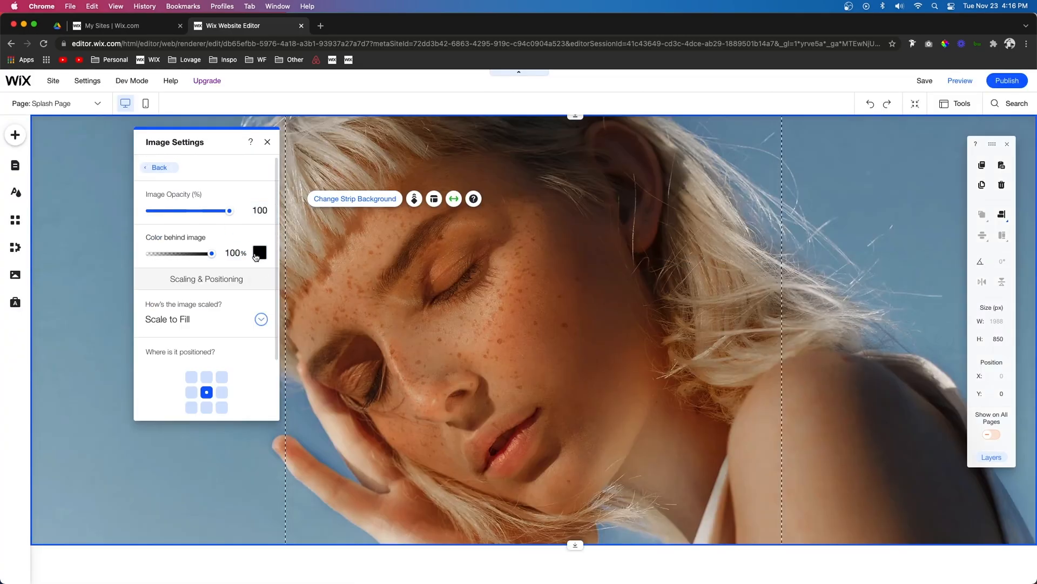
{"action": "left_click_drag", "start_coordinate": [185, 211], "coordinate": [210, 212]}
{"action": "left_click", "coordinate": [260, 253]}
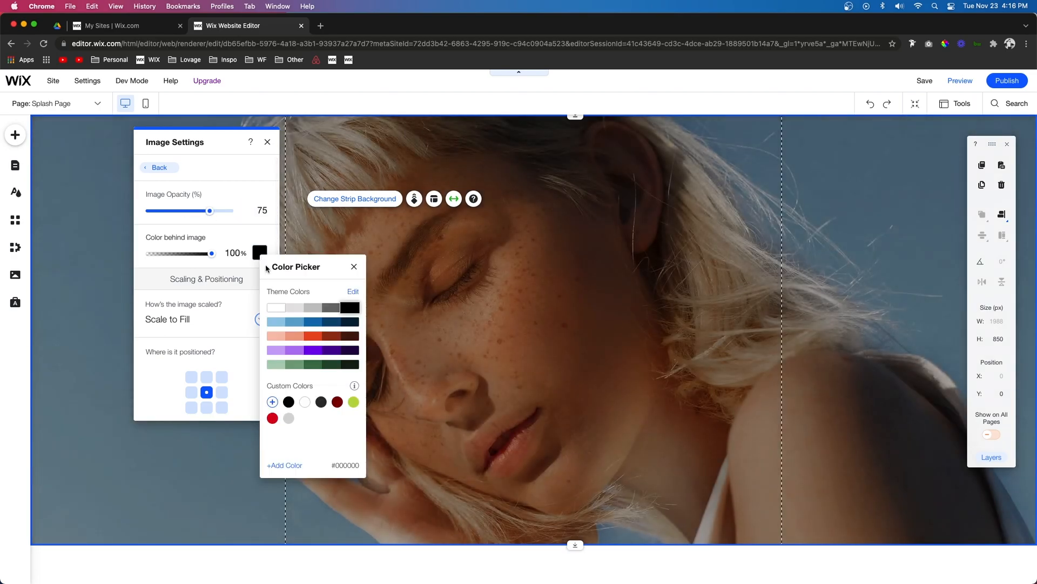
{"action": "left_click", "coordinate": [276, 307]}
{"action": "left_click_drag", "start_coordinate": [201, 211], "coordinate": [181, 215]}
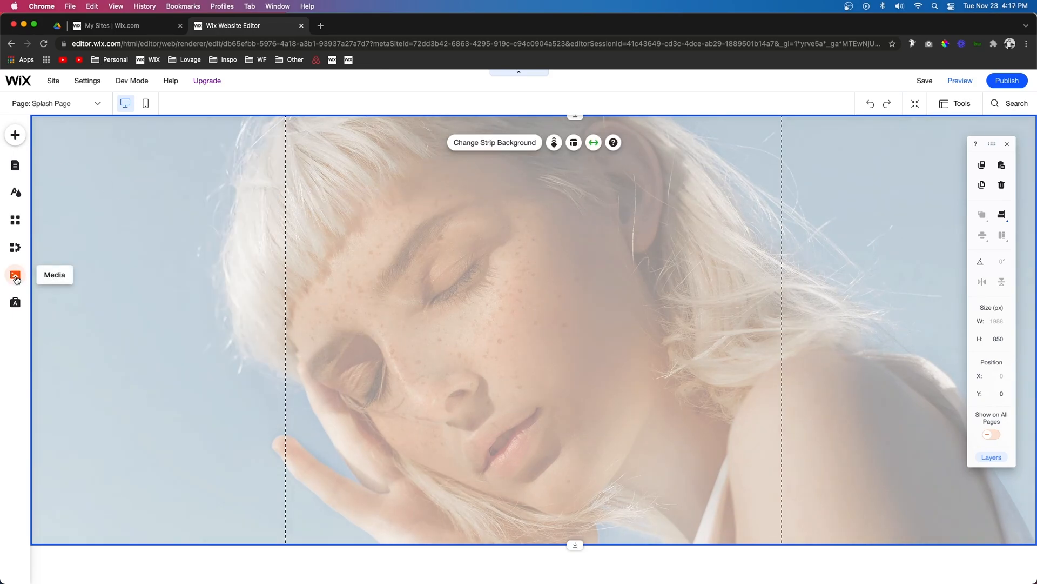
Add the uploaded Comp 1.mov video to the page as a VideoBox and enlarge it over the strip
{"action": "left_click", "coordinate": [16, 277]}
{"action": "mouse_move", "coordinate": [57, 309]}
{"action": "left_click_drag", "start_coordinate": [56, 309], "coordinate": [481, 262]}
{"action": "left_click_drag", "start_coordinate": [202, 504], "coordinate": [104, 533]}
{"action": "left_click_drag", "start_coordinate": [715, 189], "coordinate": [899, 135]}
Center the VideoBox horizontally and vertically on the page
{"action": "left_click", "coordinate": [1000, 214]}
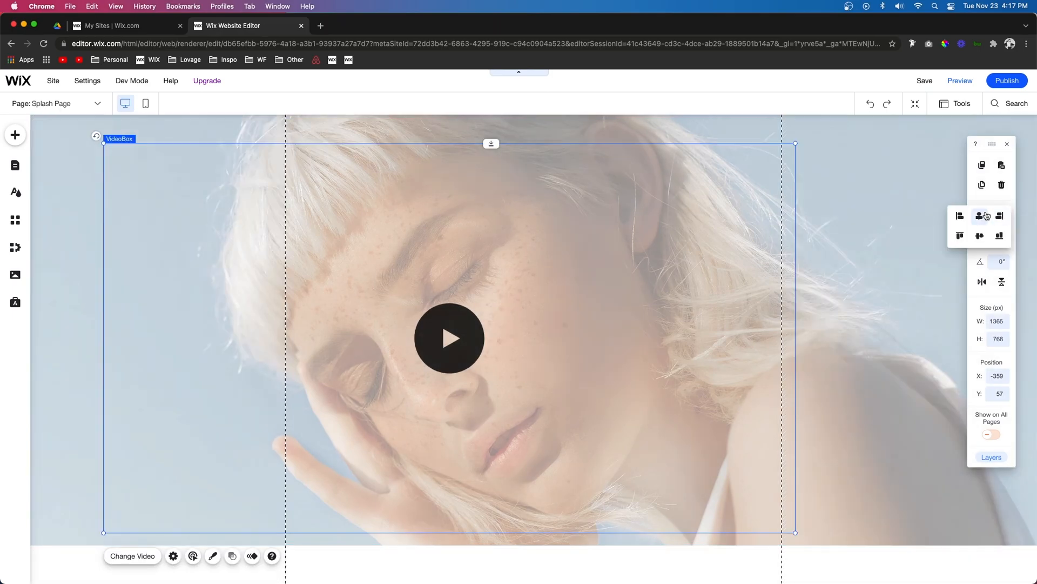
{"action": "left_click", "coordinate": [988, 215]}
{"action": "left_click", "coordinate": [979, 236]}
Change how the VideoBox video ends in its behavior settings so it stops looping
{"action": "left_click", "coordinate": [257, 548]}
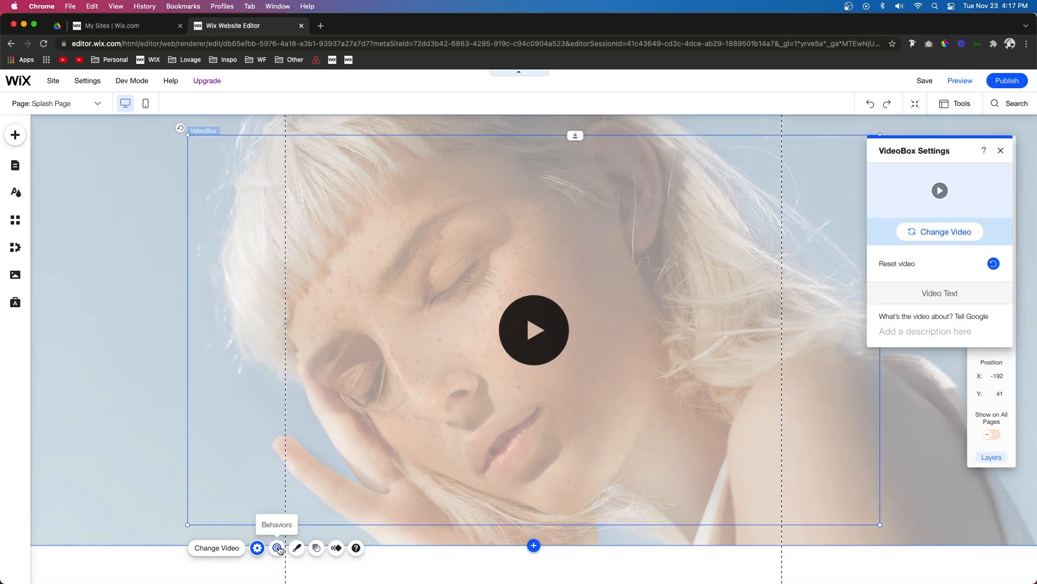
{"action": "left_click", "coordinate": [277, 548]}
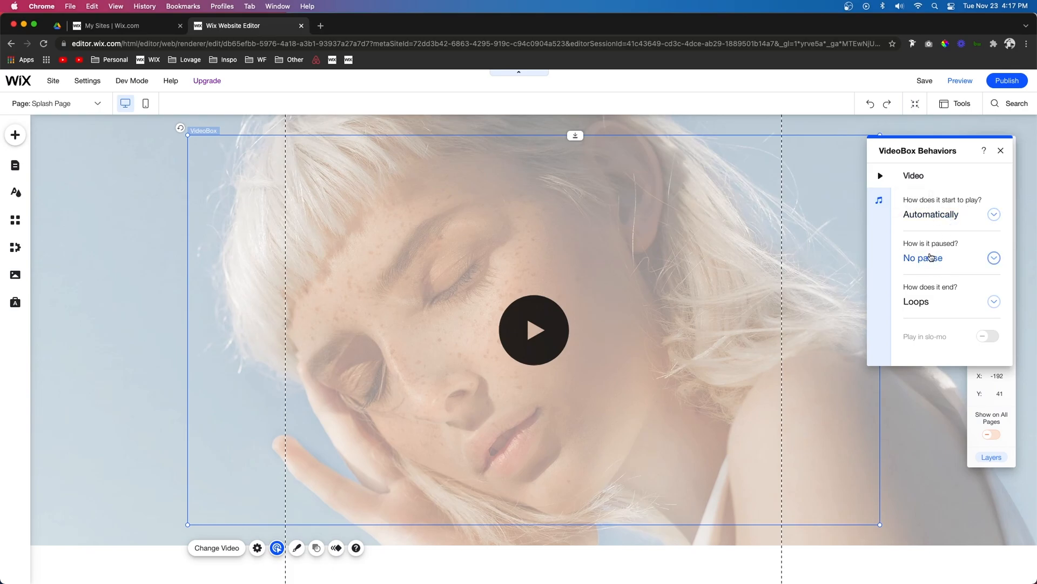
{"action": "left_click", "coordinate": [942, 300]}
{"action": "left_click", "coordinate": [929, 338]}
{"action": "left_click", "coordinate": [1001, 151]}
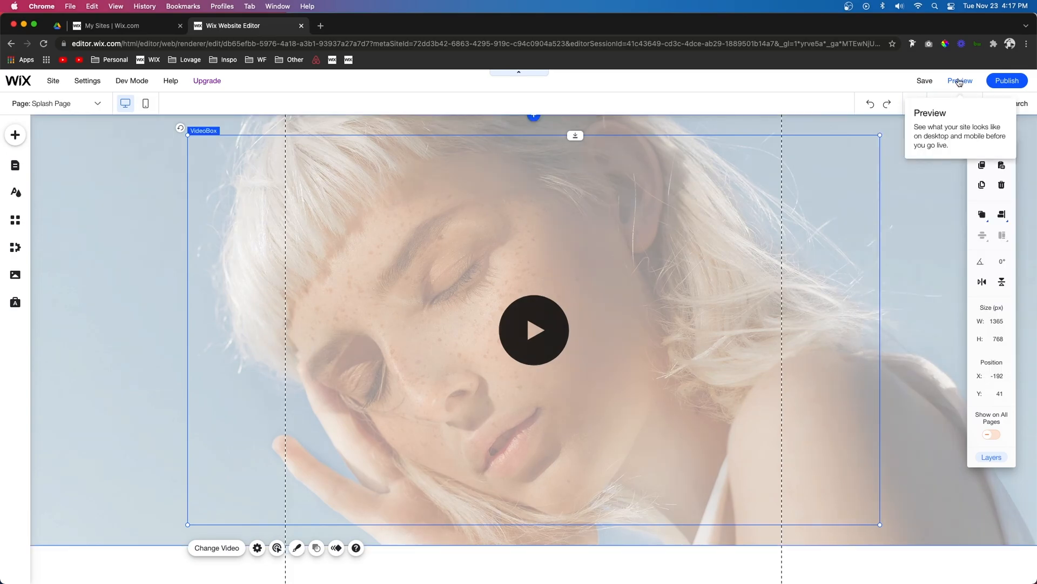
Preview the splash page and return to the editor
{"action": "left_click", "coordinate": [961, 82]}
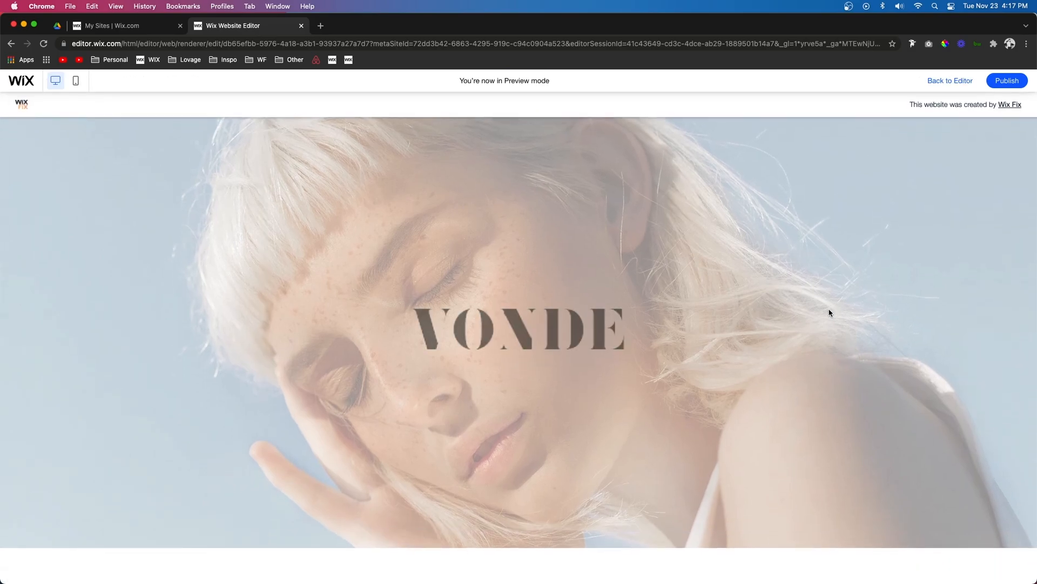
{"action": "left_click", "coordinate": [946, 83]}
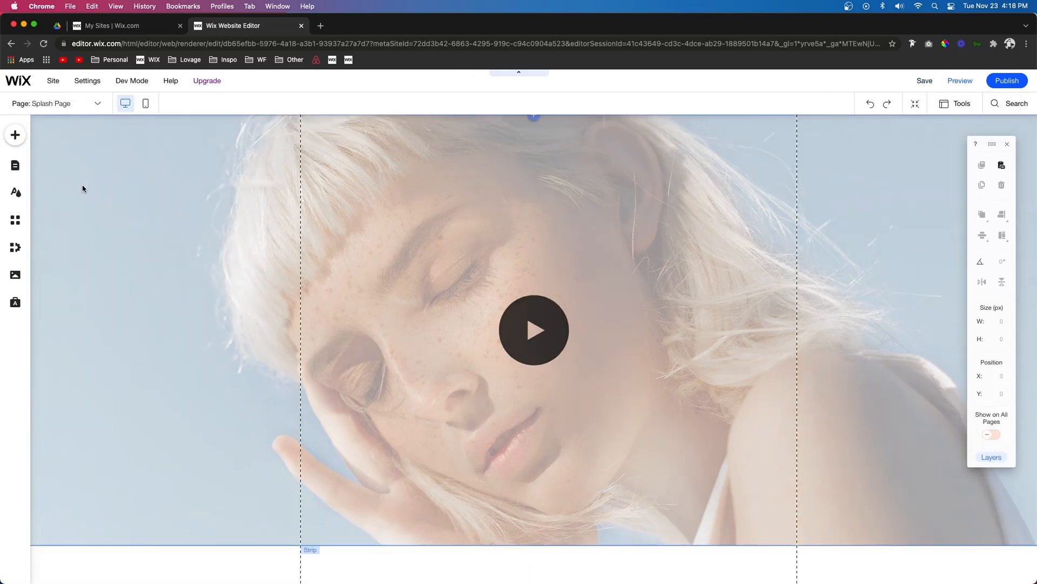
Add a button centered on the page and set its text to ENTER SITE
{"action": "left_click", "coordinate": [15, 136]}
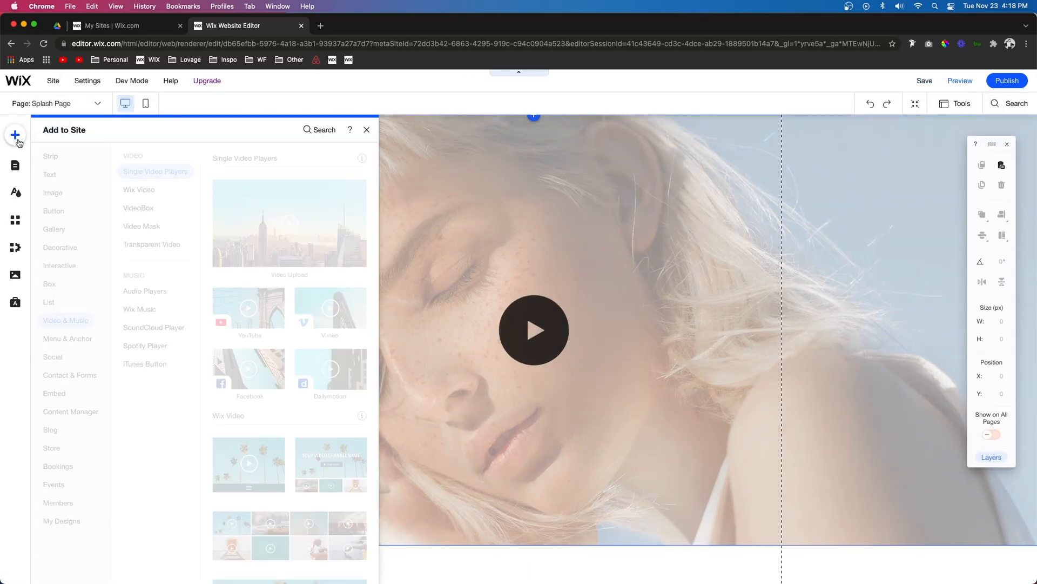
{"action": "left_click", "coordinate": [545, 334]}
{"action": "left_click_drag", "start_coordinate": [569, 323], "coordinate": [616, 310]}
{"action": "left_click", "coordinate": [981, 216]}
{"action": "left_click", "coordinate": [980, 237]}
{"action": "left_click", "coordinate": [486, 291]}
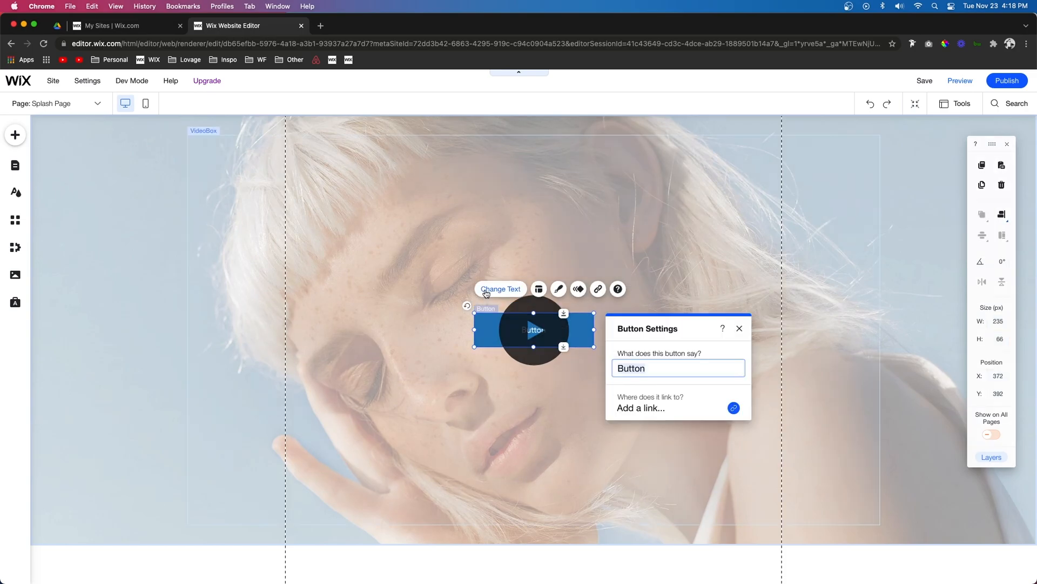
{"action": "type", "text": "ENTER SITE"}
Link the button to the Home page, opening in the current window
{"action": "left_click", "coordinate": [650, 408]}
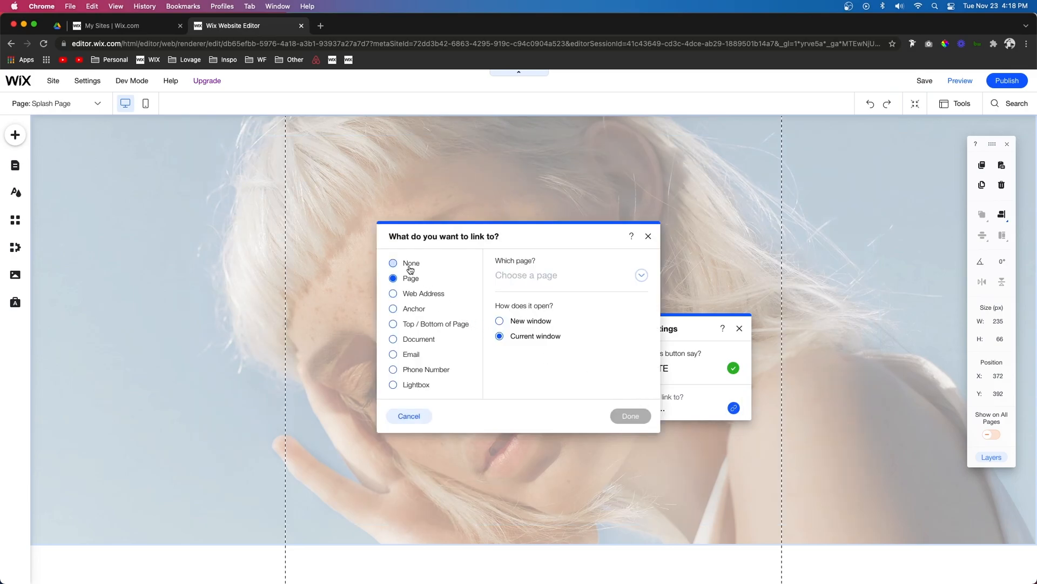
{"action": "left_click", "coordinate": [540, 278]}
{"action": "left_click", "coordinate": [533, 304]}
{"action": "left_click", "coordinate": [630, 417]}
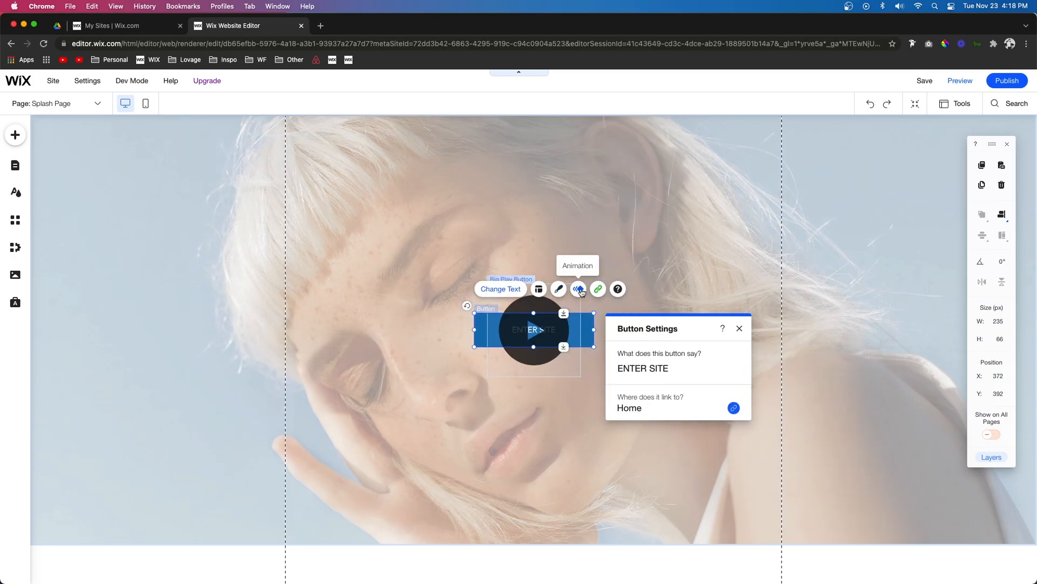
Give the button a Fade-In animation and add a short delay before it starts
{"action": "left_click", "coordinate": [580, 289]}
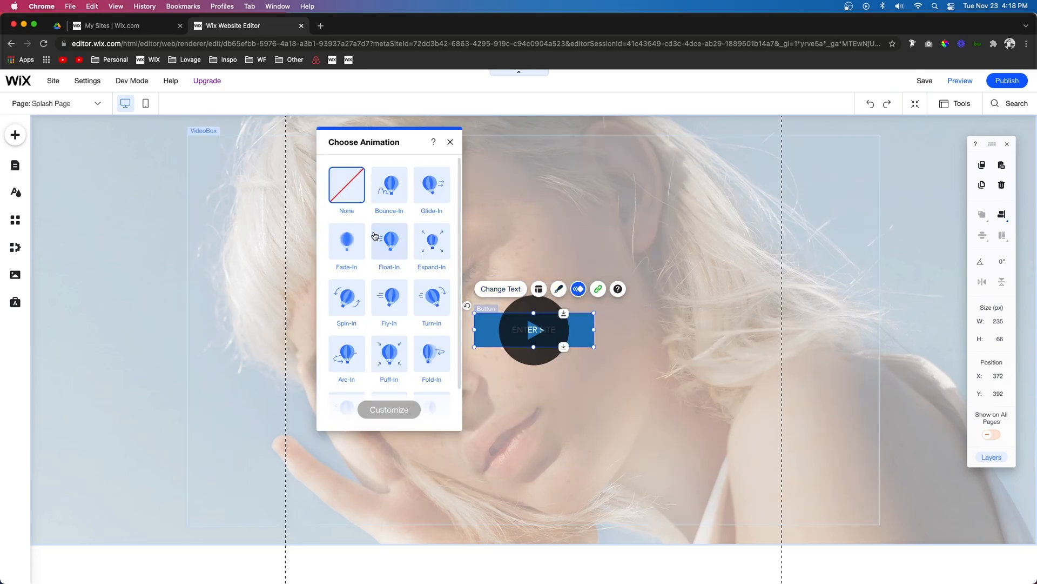
{"action": "left_click", "coordinate": [378, 410]}
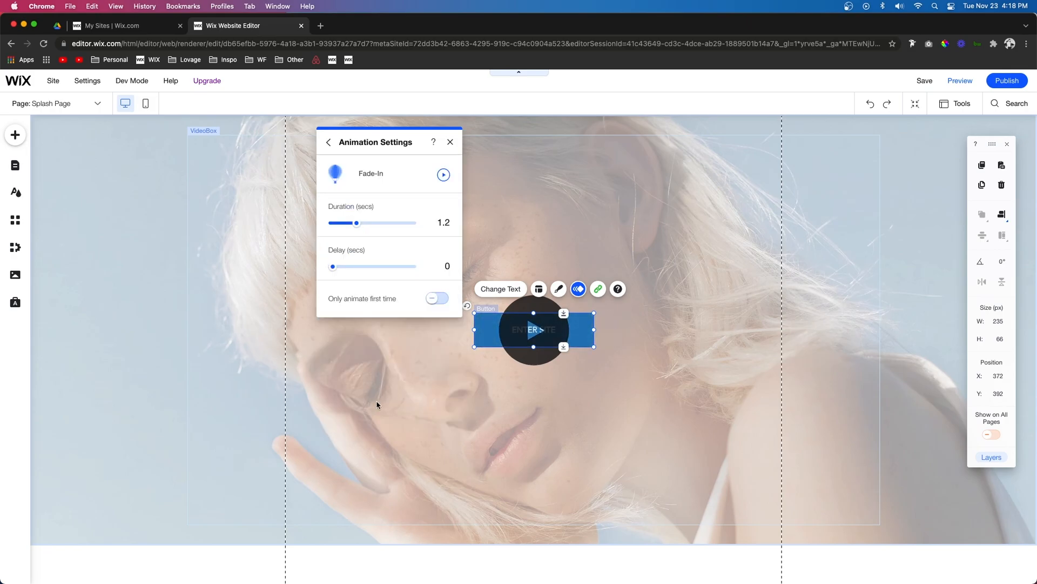
{"action": "mouse_move", "coordinate": [349, 266]}
{"action": "left_mouse_down"}
{"action": "mouse_move", "coordinate": [379, 268]}
{"action": "mouse_move", "coordinate": [366, 268]}
{"action": "left_mouse_up"}
Preview the splash page
{"action": "left_click", "coordinate": [960, 80]}
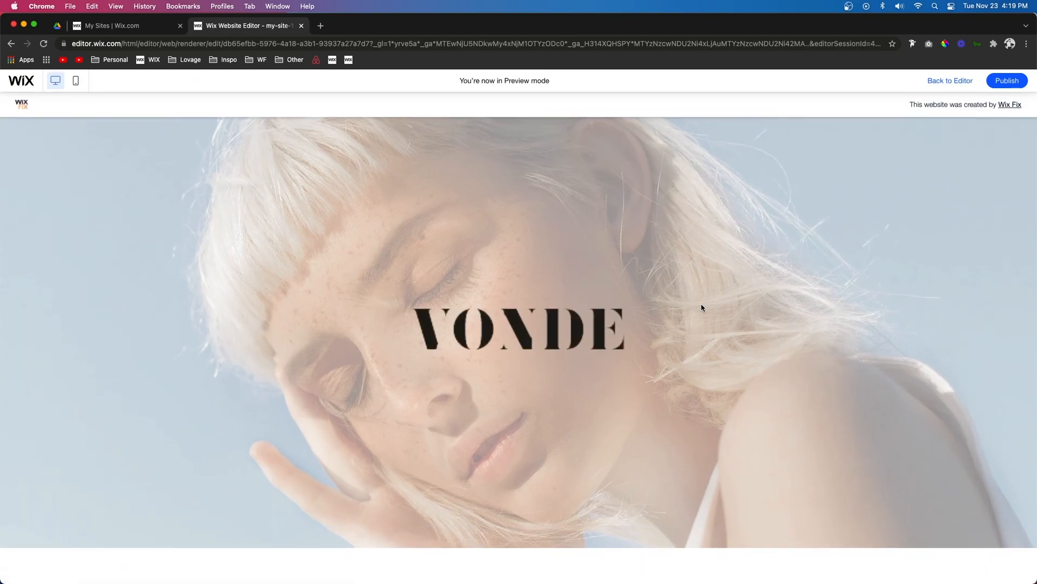